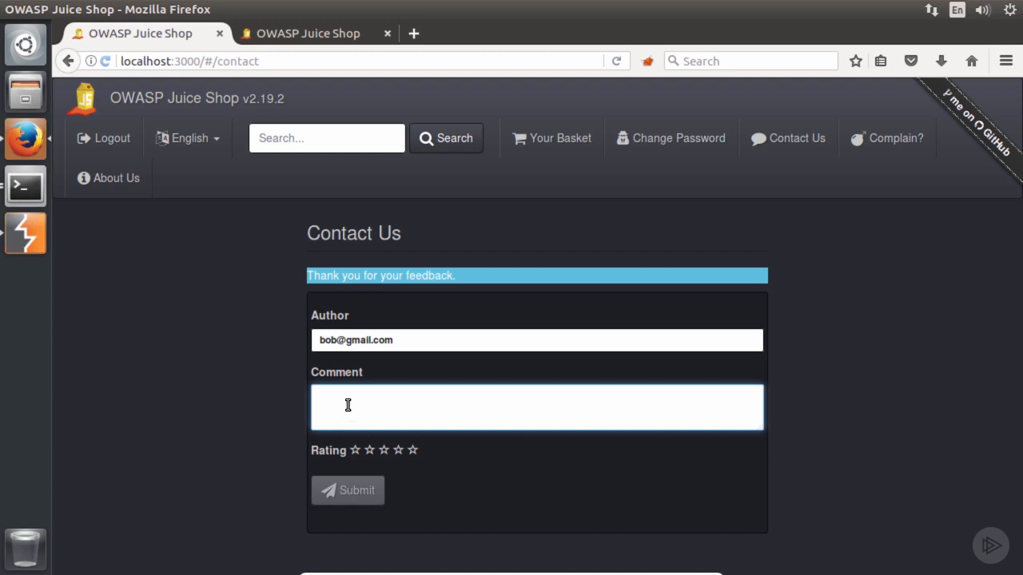
- Fill in the contact form with the comment "hello Juice Shop" and a one-star rating
{"action": "type", "text": "hello Juice Shop"}
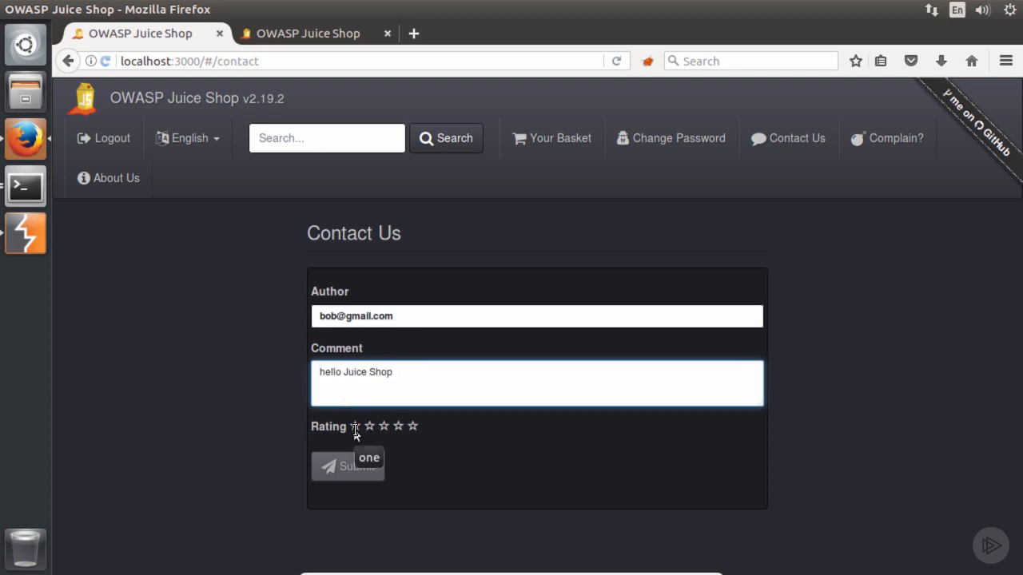
{"action": "left_click", "coordinate": [356, 427]}
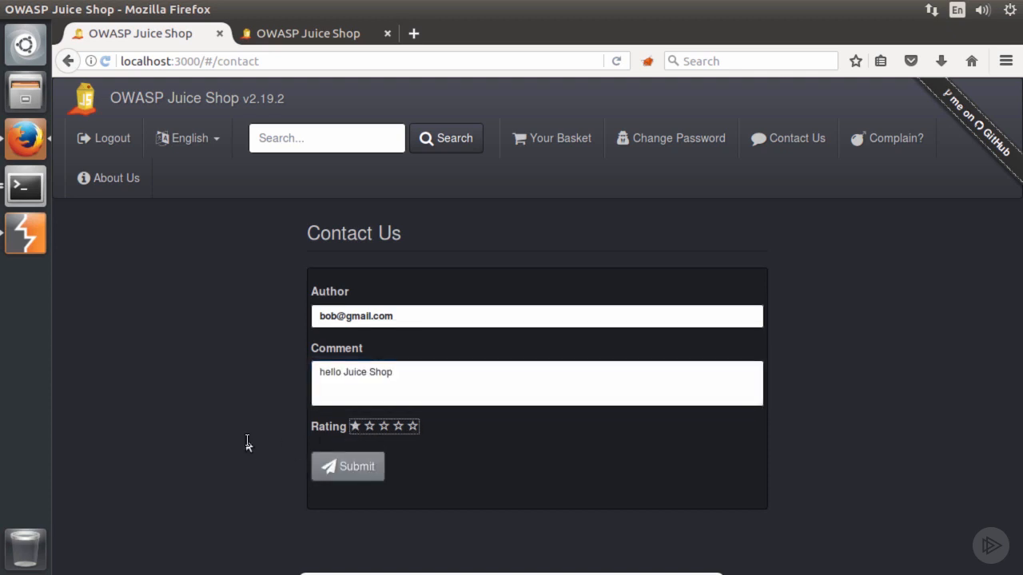
- Switch to Burp Suite, turn on proxy interception, and return to the Juice Shop contact form in Firefox
{"action": "left_click", "coordinate": [25, 233]}
{"action": "left_click", "coordinate": [301, 128]}
{"action": "left_click", "coordinate": [26, 140]}
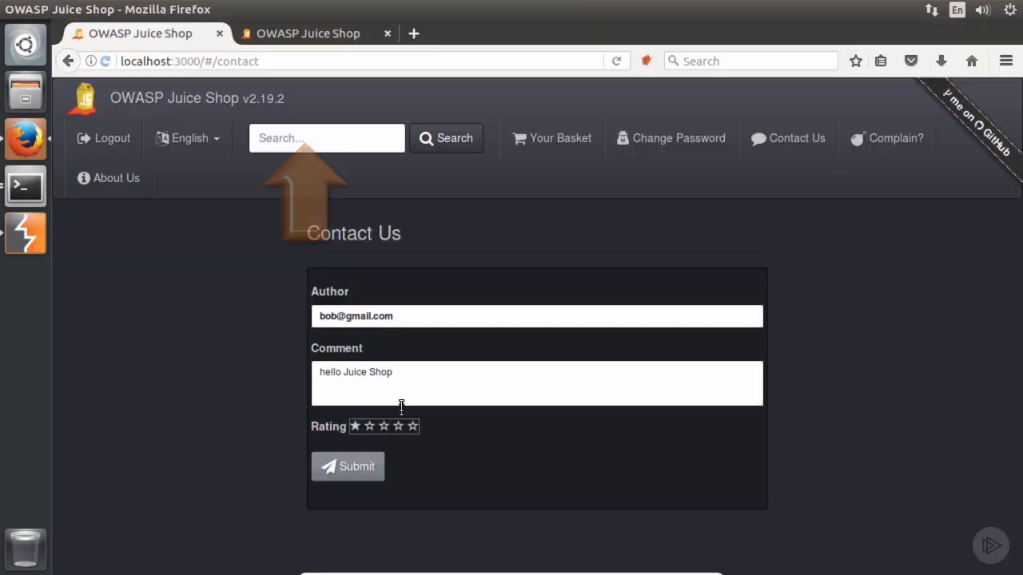
- Submit the completed feedback form so that its request is captured by the proxy
{"action": "left_click", "coordinate": [357, 473]}
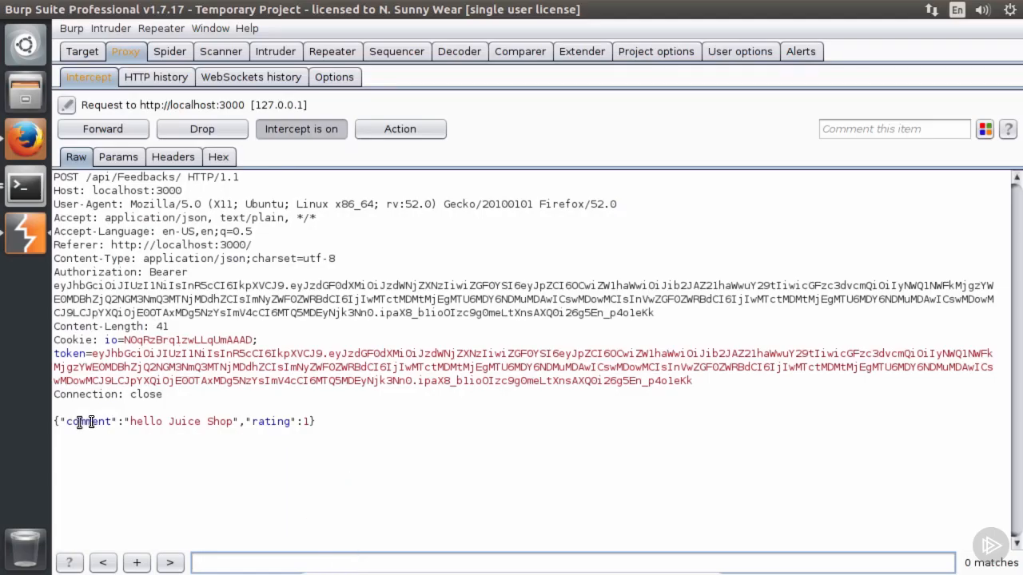
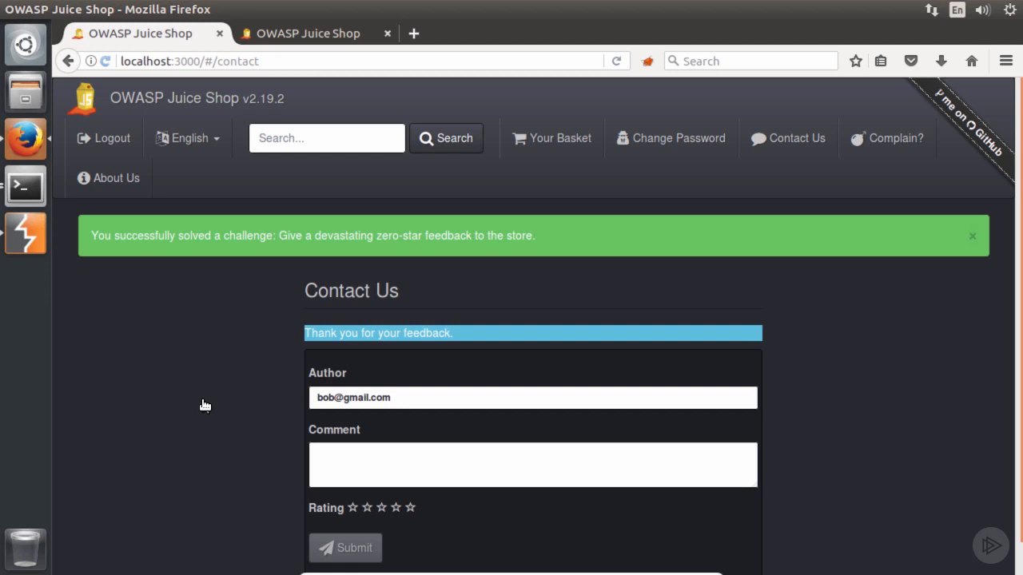
{"action": "left_click", "coordinate": [36, 242]}
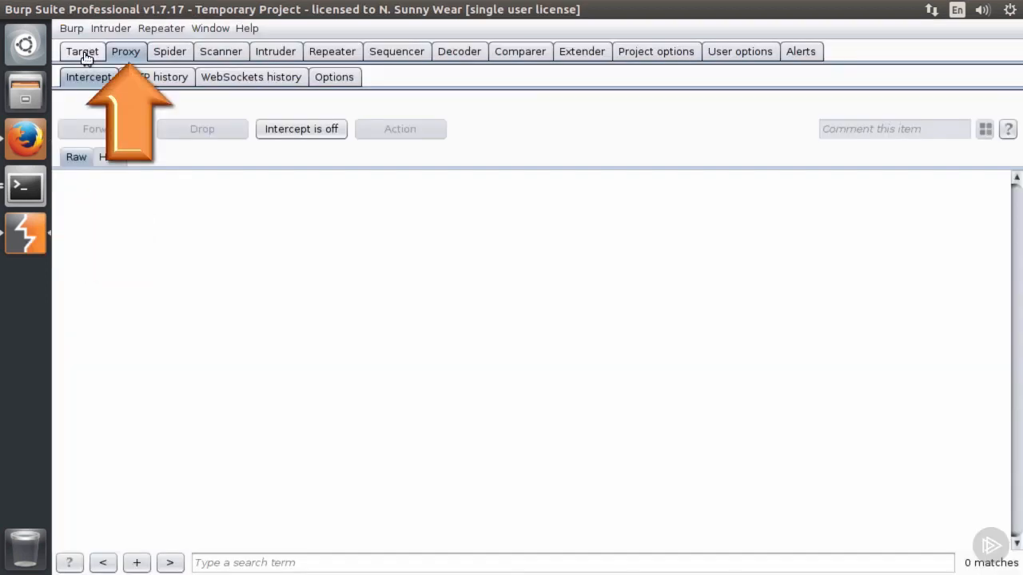
{"action": "left_click", "coordinate": [334, 77]}
{"action": "scroll", "coordinate": [328, 132], "scroll_direction": "up", "scroll_amount": 10}
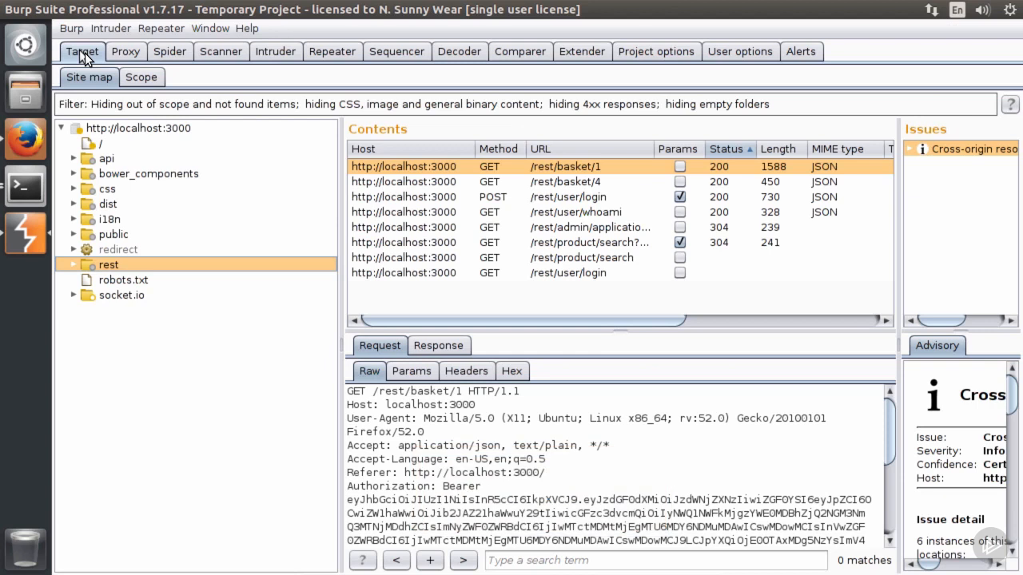
- Switch to Firefox, open the Apple Juice (1000ml) product details in Juice Shop, and close them again
{"action": "left_click", "coordinate": [41, 242]}
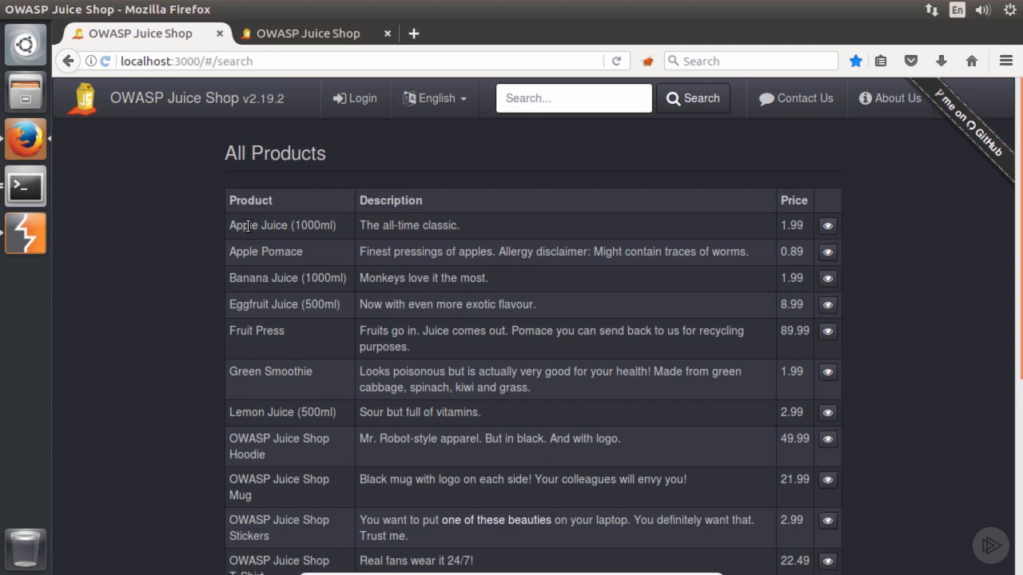
{"action": "left_click_drag", "start_coordinate": [231, 224], "coordinate": [290, 225]}
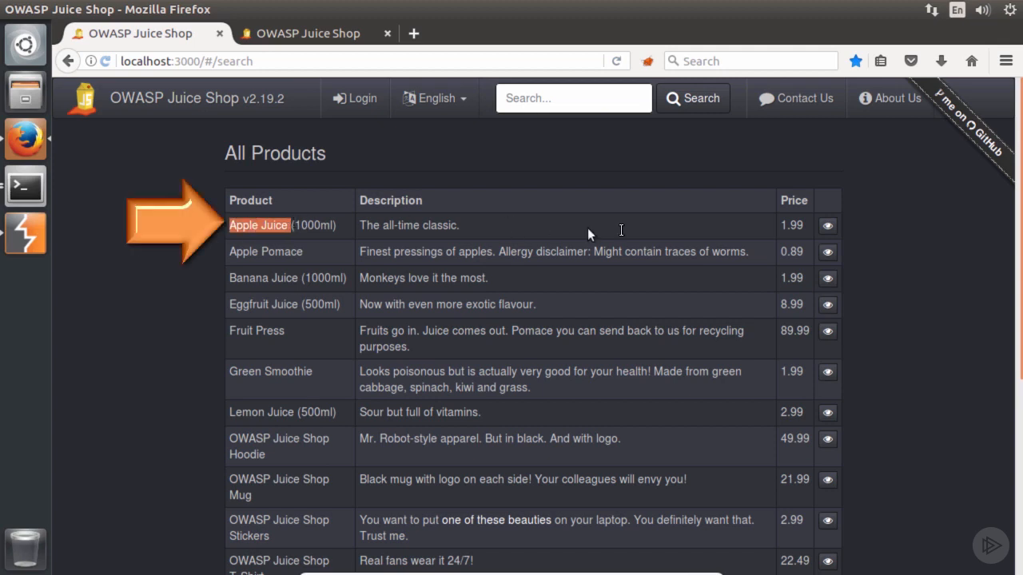
{"action": "left_click", "coordinate": [835, 230]}
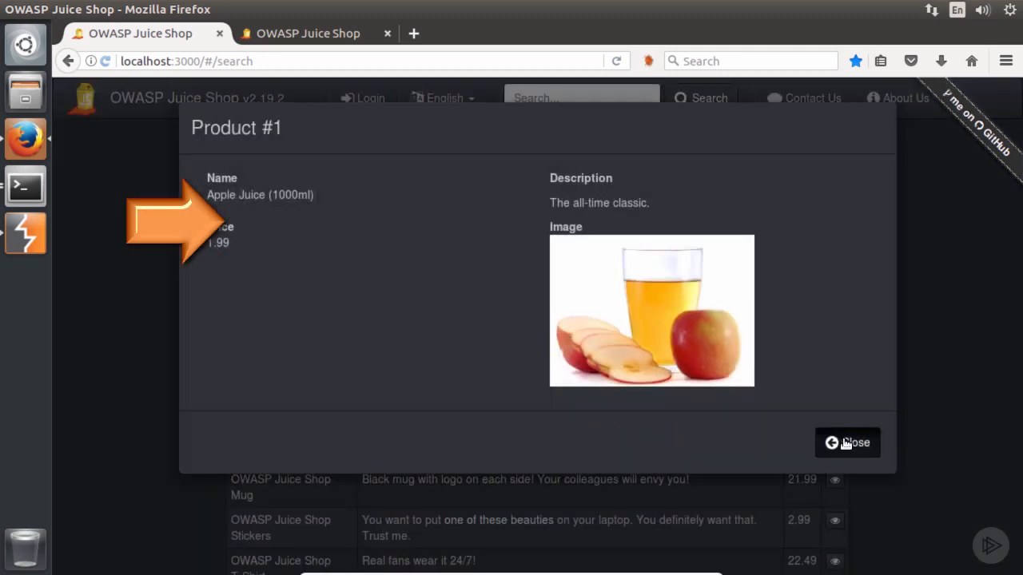
{"action": "left_click", "coordinate": [840, 440]}
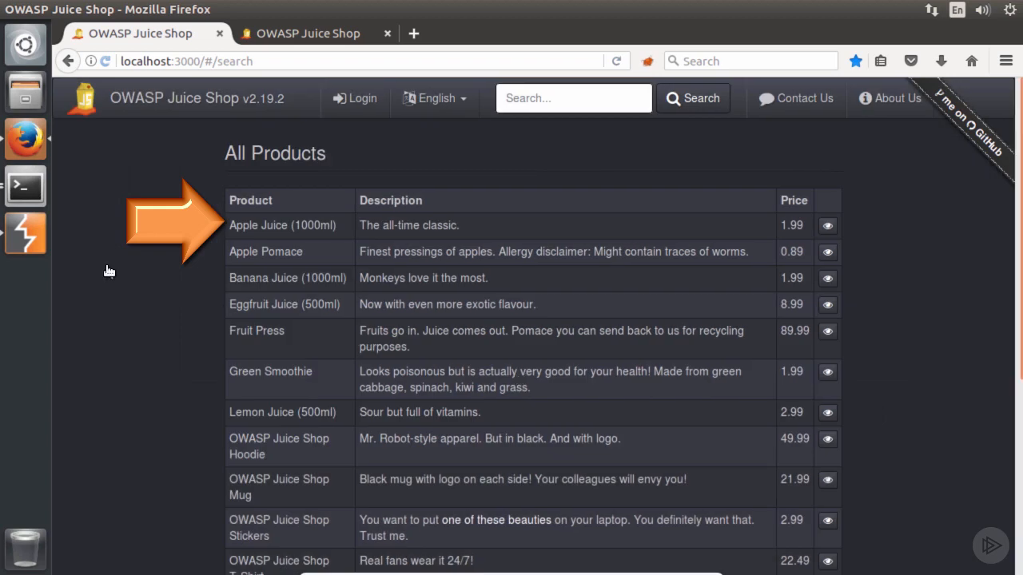
- Switch to Burp Suite and select the latest /api/Products/1 GET request in the proxy's HTTP history
{"action": "left_click", "coordinate": [25, 233]}
{"action": "left_click", "coordinate": [128, 52]}
{"action": "left_click", "coordinate": [154, 77]}
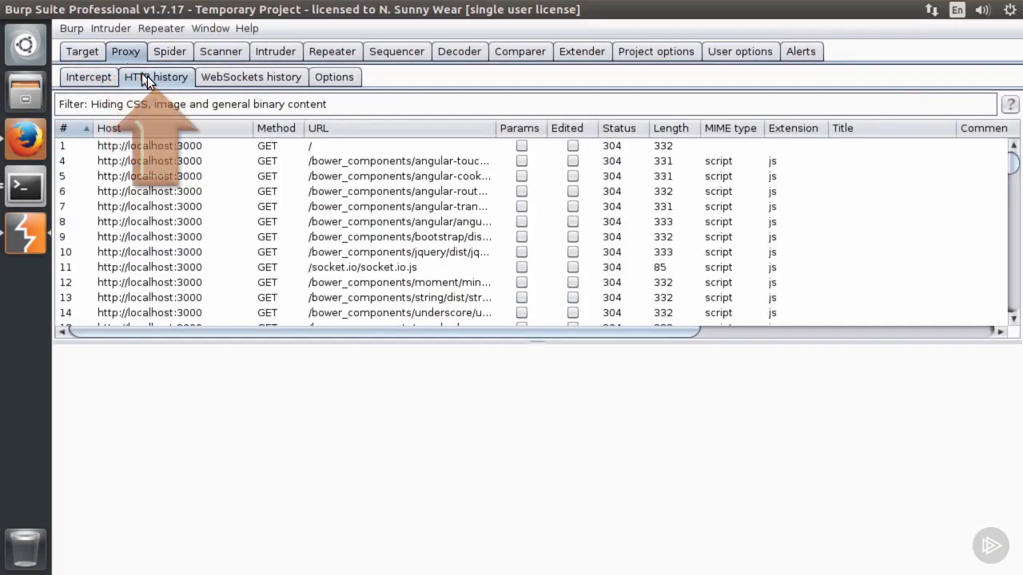
{"action": "scroll", "coordinate": [351, 232], "scroll_direction": "down", "scroll_amount": 15}
{"action": "left_click", "coordinate": [372, 318]}
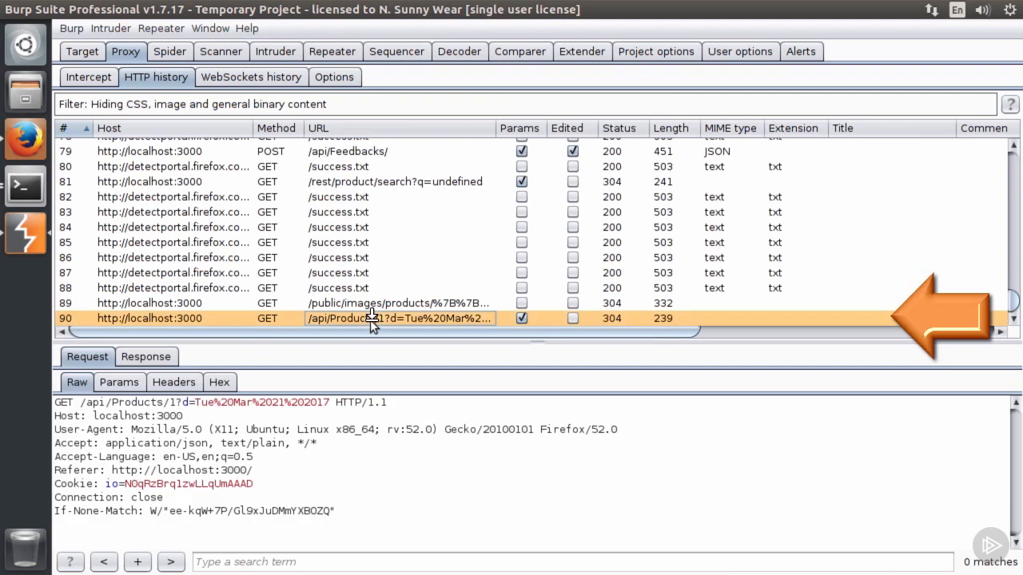
{"action": "left_click", "coordinate": [62, 404]}
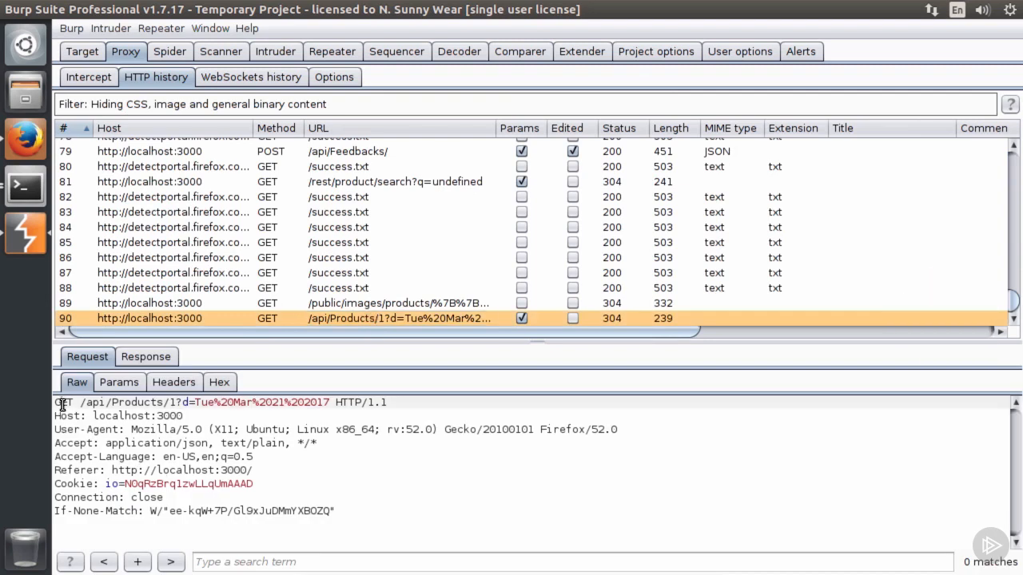
- Send the /api/Products/1 request to Repeater and issue it from there to get its response
{"action": "left_click", "coordinate": [154, 432]}
{"action": "right_click", "coordinate": [192, 431]}
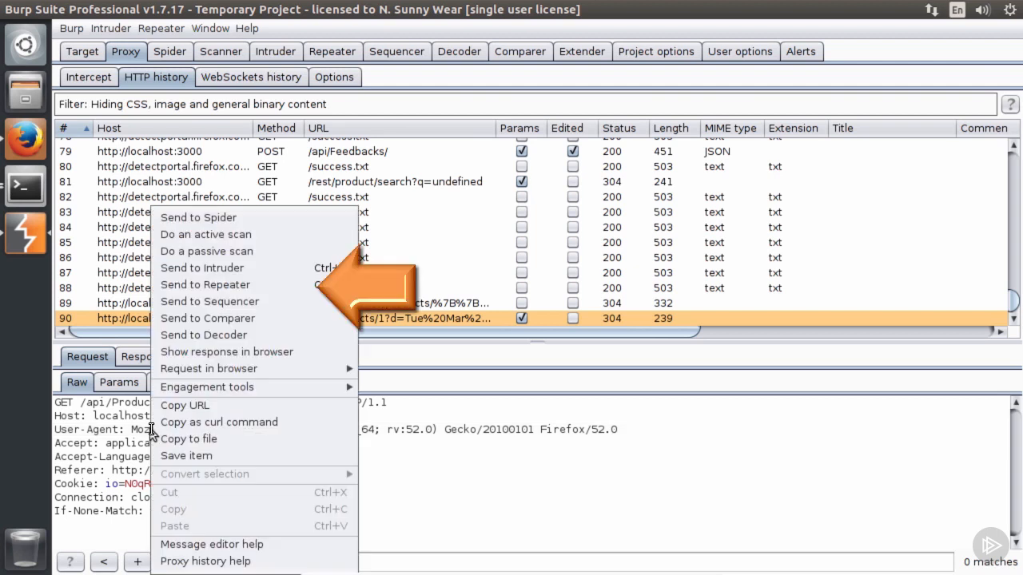
{"action": "left_click", "coordinate": [209, 272]}
{"action": "left_click", "coordinate": [325, 58]}
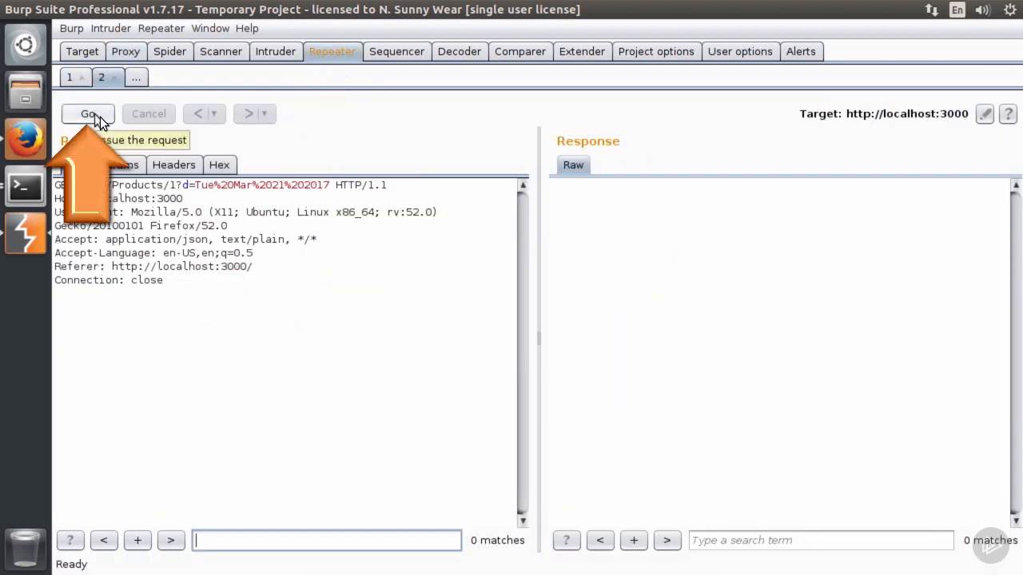
{"action": "left_click", "coordinate": [95, 115]}
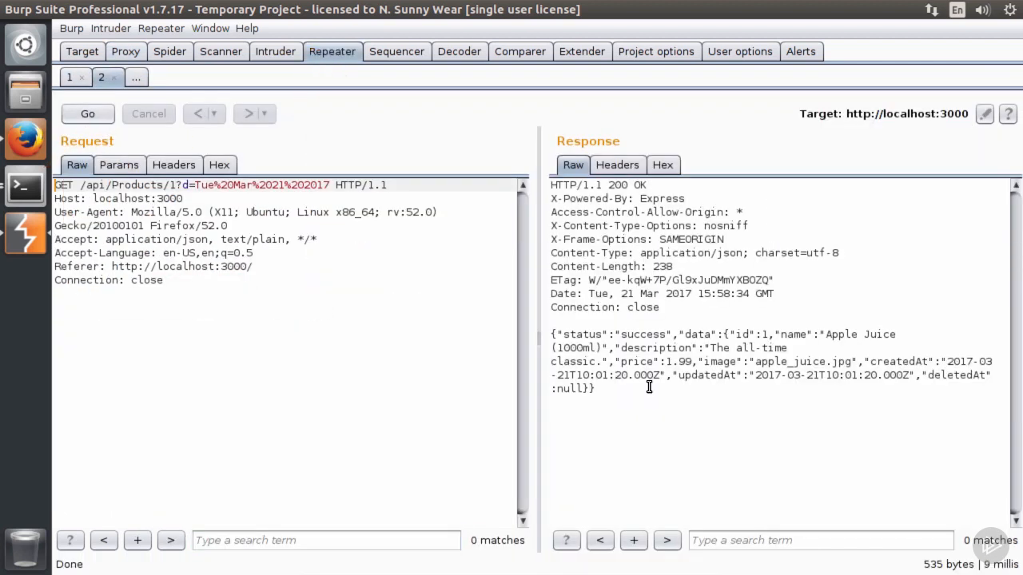
- Examine the JSON body of the Repeater response and the GET method in the request line
{"action": "left_click_drag", "start_coordinate": [554, 331], "coordinate": [614, 397]}
{"action": "left_click", "coordinate": [615, 400]}
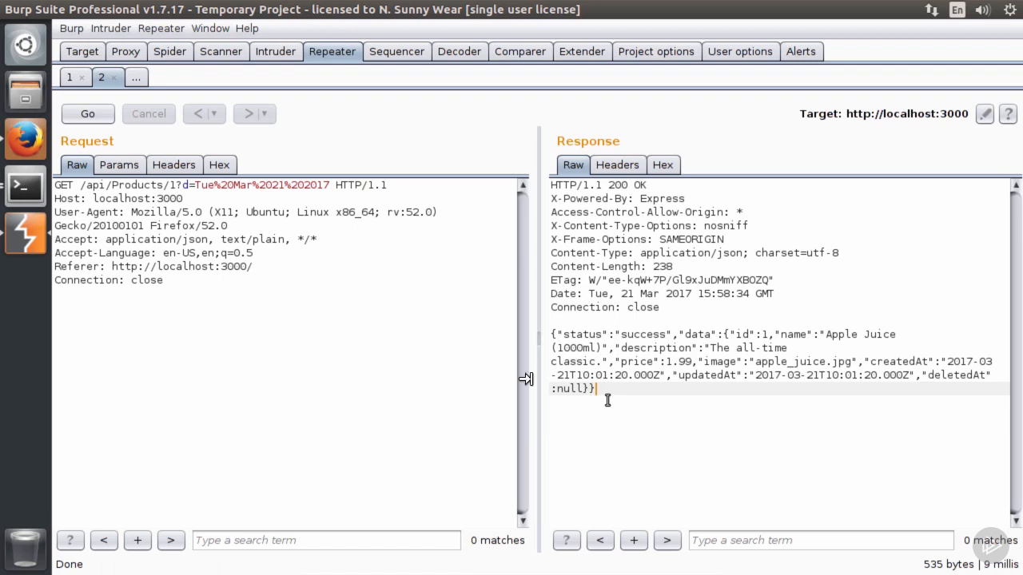
{"action": "double_click", "coordinate": [60, 185]}
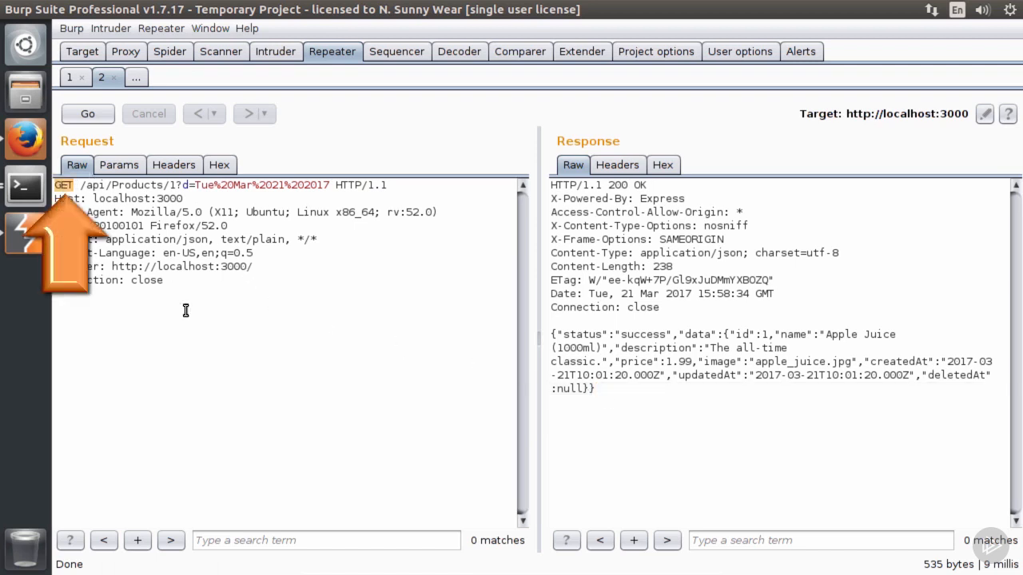
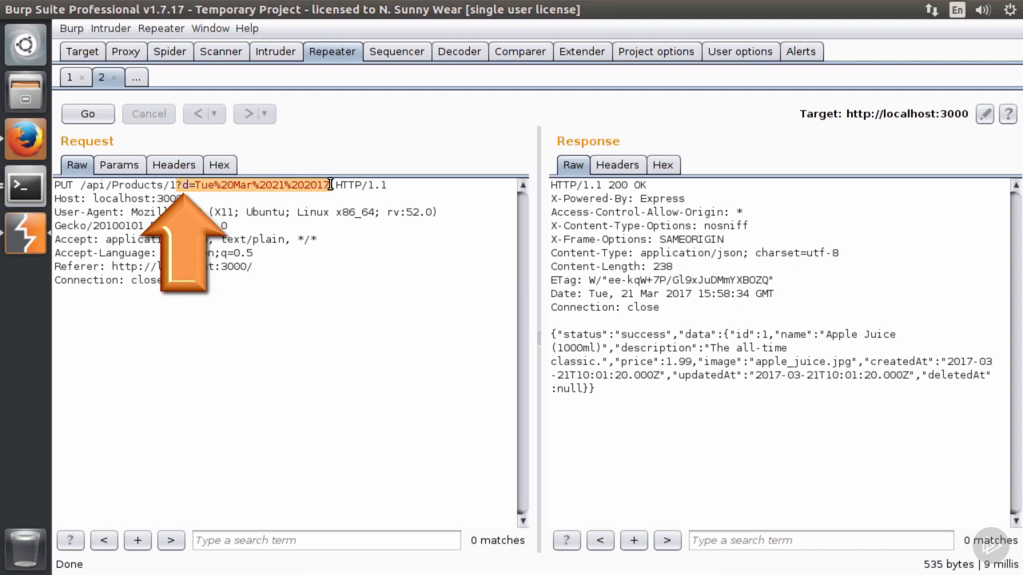
- Remove the date query string from the PUT /api/Products/1 request line and add the response's "Content-Type: application/json;" header below the User-Agent header
{"action": "key", "text": "Delete"}
{"action": "left_click", "coordinate": [552, 253]}
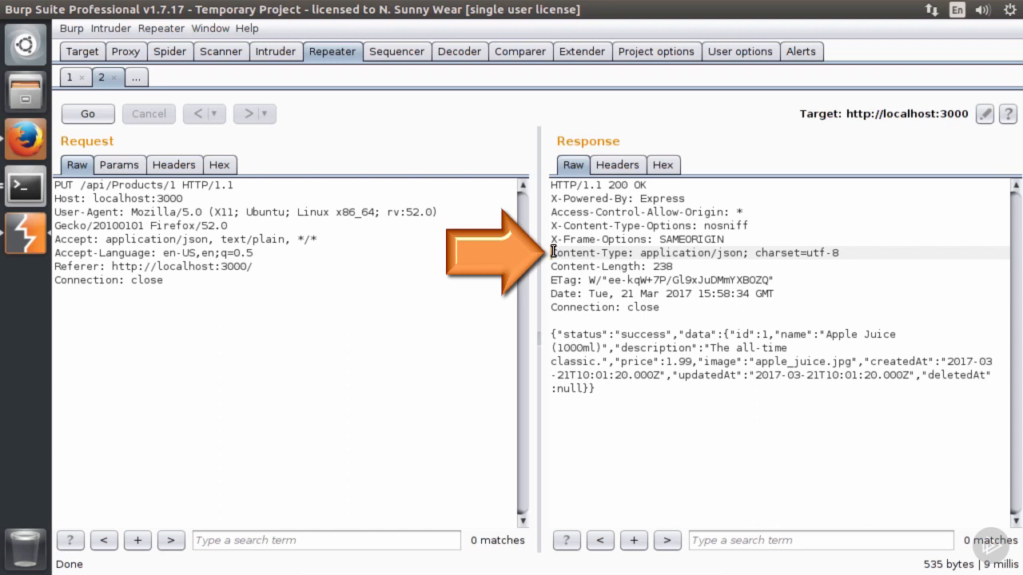
{"action": "left_click_drag", "start_coordinate": [553, 252], "coordinate": [754, 254]}
{"action": "right_click", "coordinate": [731, 253]}
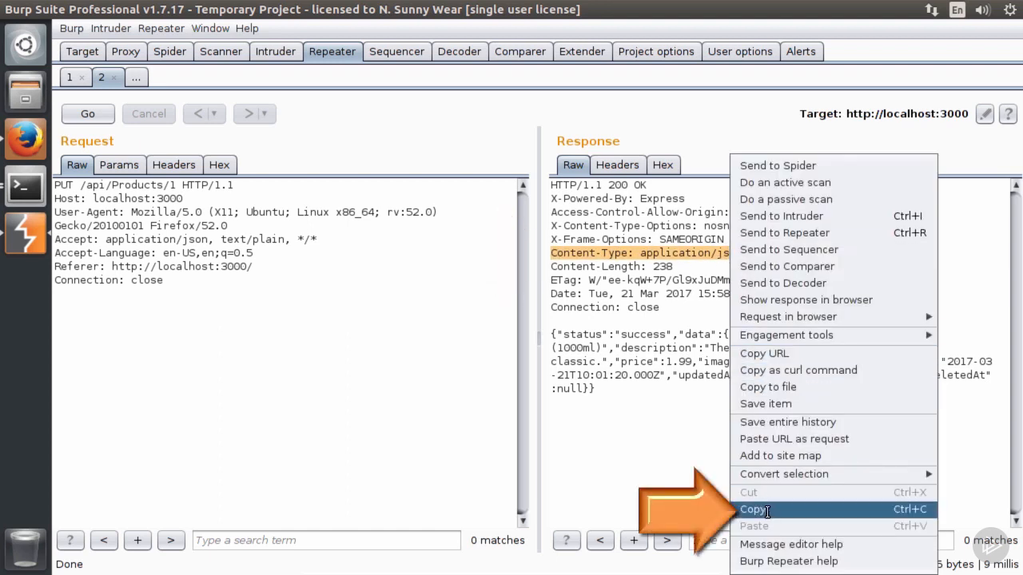
{"action": "left_click", "coordinate": [747, 511]}
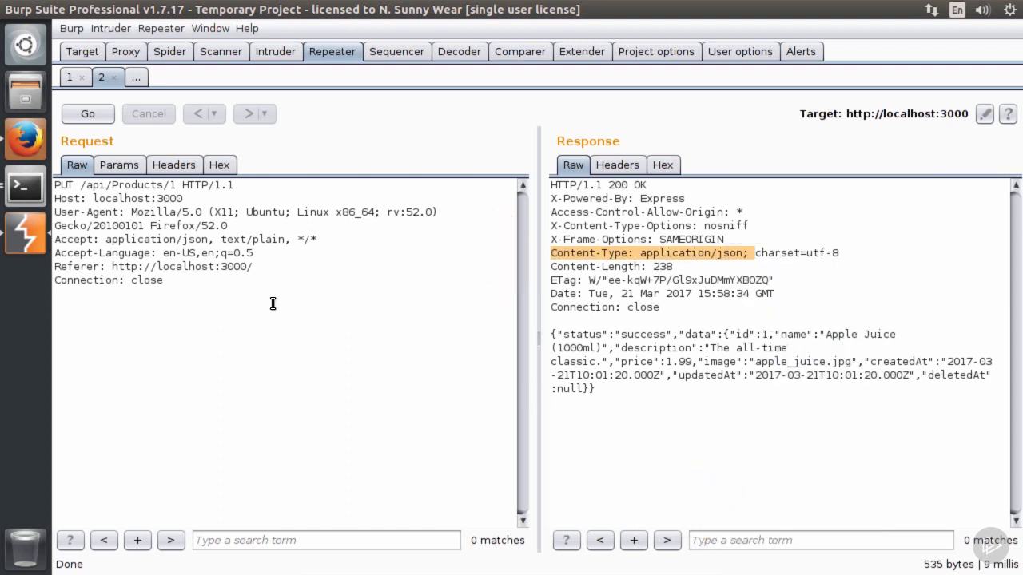
{"action": "left_click", "coordinate": [249, 226]}
{"action": "key", "text": "Return"}
{"action": "key", "text": "ctrl+v"}
- Copy the response's entire JSON body, including the description field, and place the cursor in the empty body area below the PUT request's headers
{"action": "key", "text": "Down"}
{"action": "key", "text": "Down"}
{"action": "key", "text": "Down"}
{"action": "key", "text": "Down"}
{"action": "key", "text": "Down"}
{"action": "key", "text": "Down"}
{"action": "key", "text": "Down"}
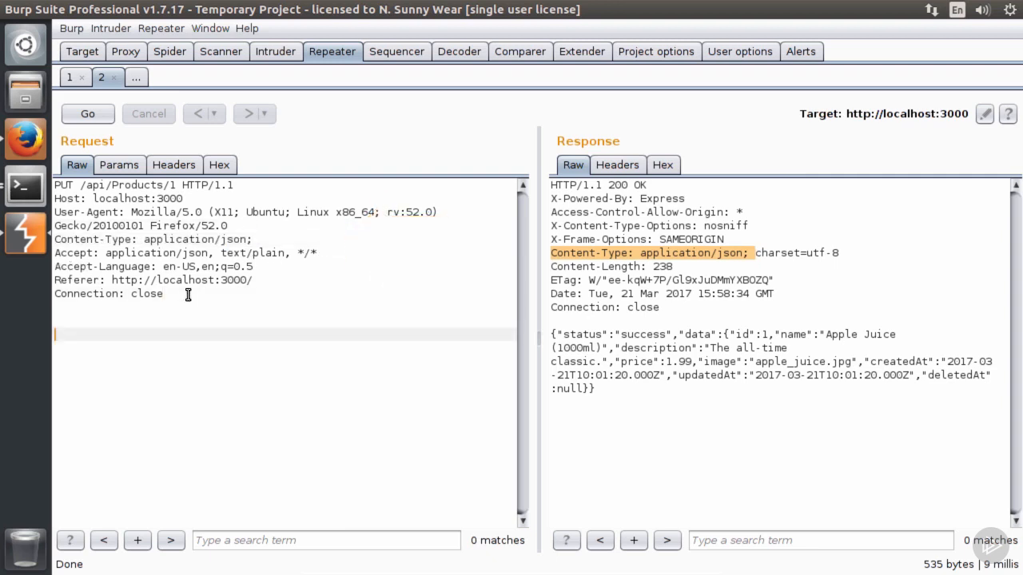
{"action": "double_click", "coordinate": [637, 349]}
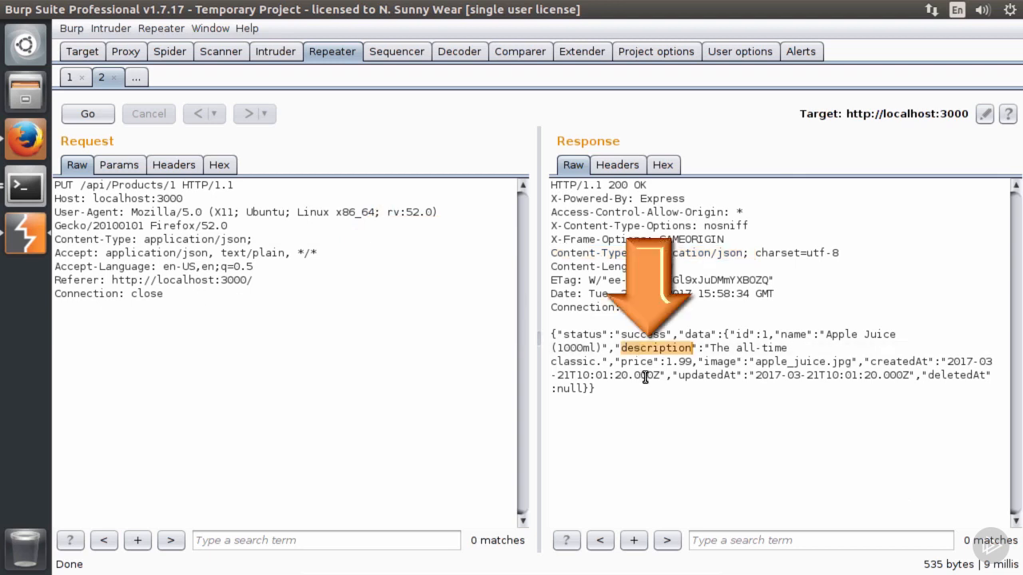
{"action": "left_click_drag", "start_coordinate": [710, 348], "coordinate": [605, 375]}
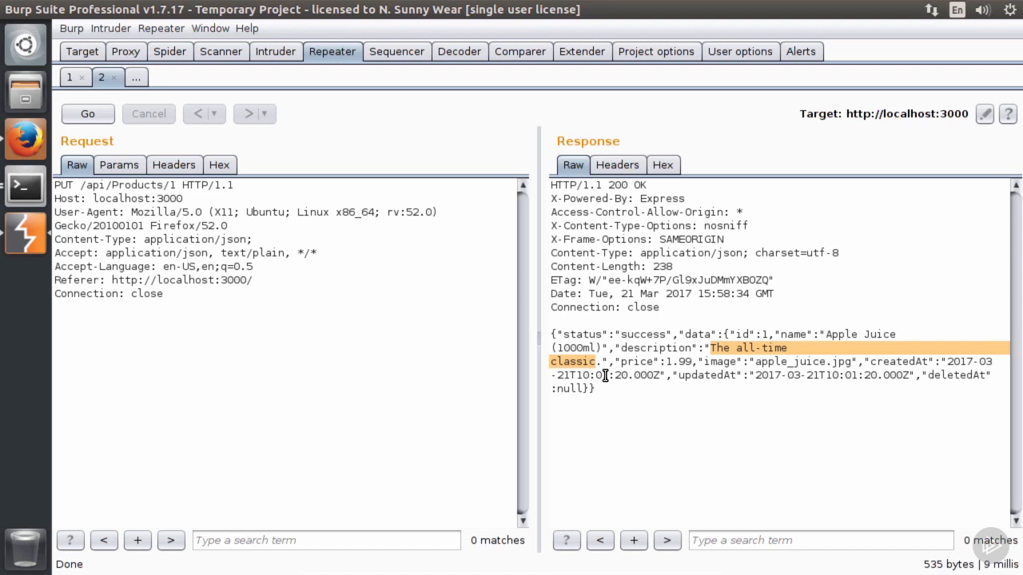
{"action": "left_click_drag", "start_coordinate": [551, 334], "coordinate": [599, 393]}
{"action": "right_click", "coordinate": [594, 367]}
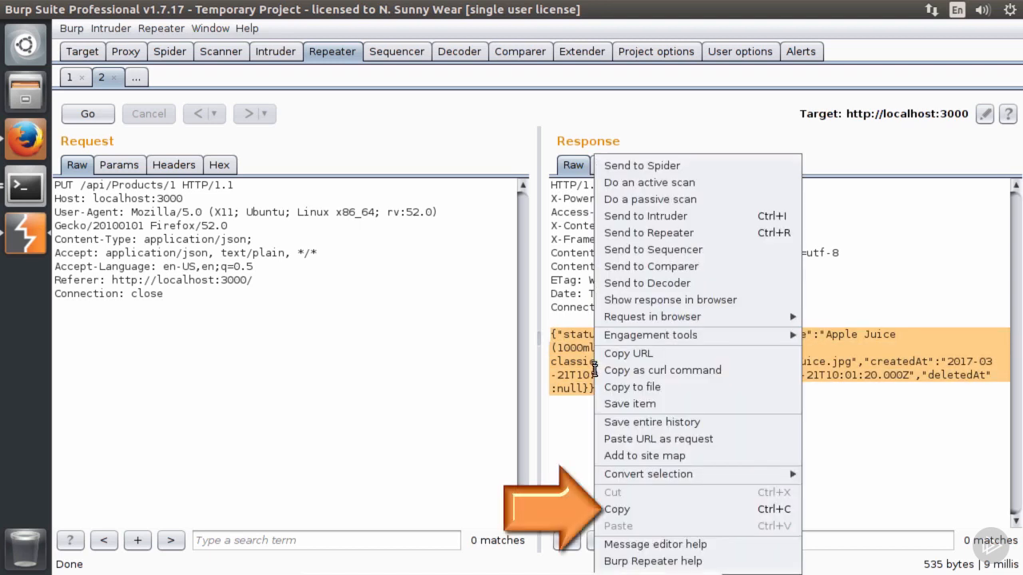
{"action": "left_click", "coordinate": [617, 509]}
{"action": "left_click", "coordinate": [78, 345]}
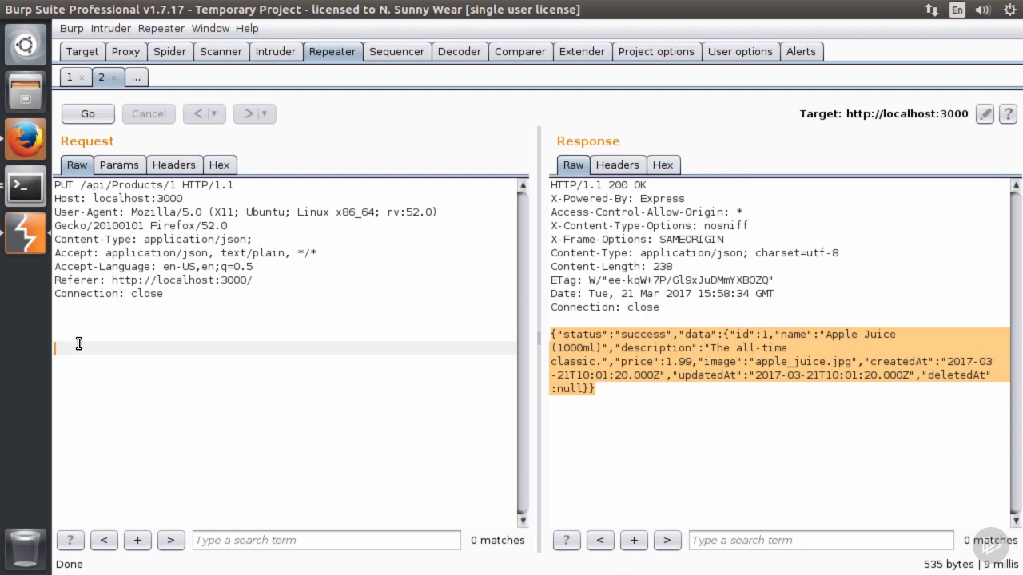
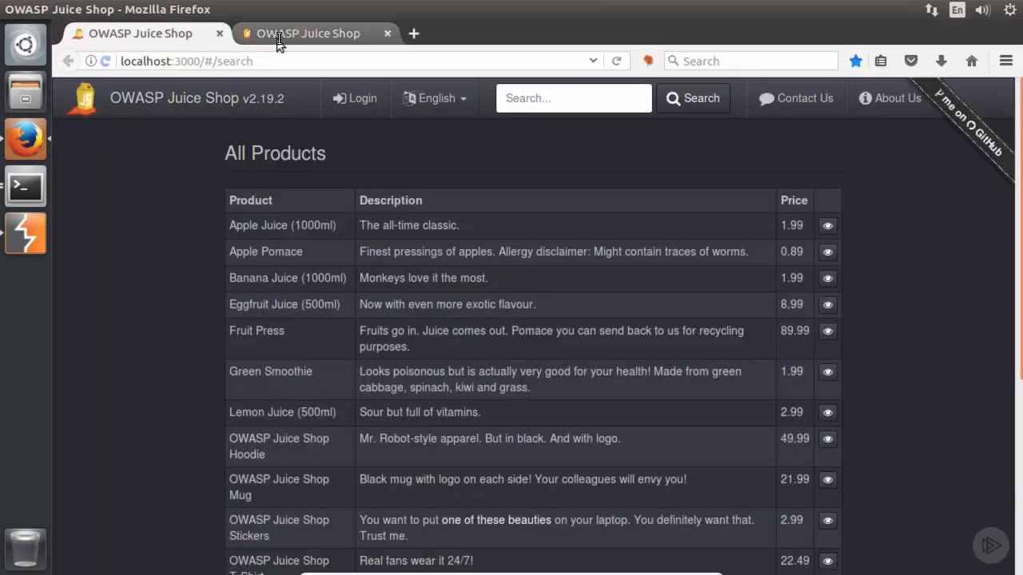
- Switch to the Juice Shop score board in Firefox and read the XSS Tier 3 challenge description
{"action": "left_click", "coordinate": [279, 36]}
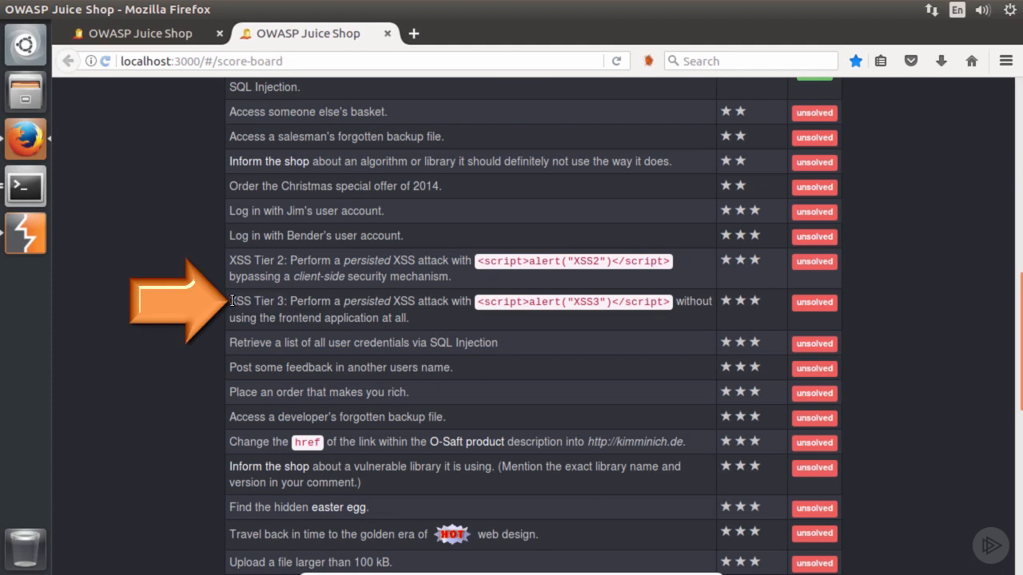
{"action": "left_click_drag", "start_coordinate": [297, 301], "coordinate": [558, 307]}
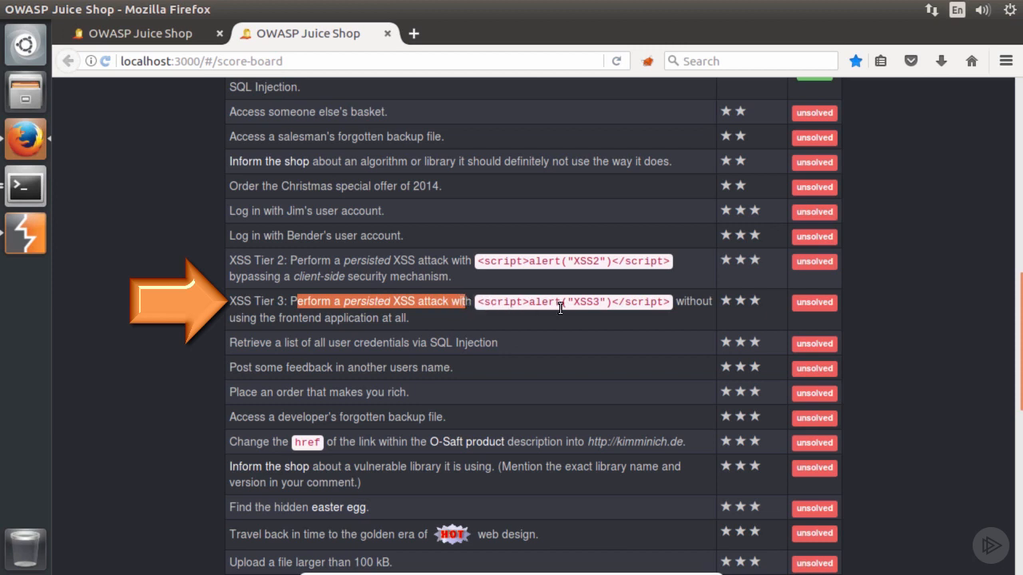
{"action": "left_click_drag", "start_coordinate": [277, 318], "coordinate": [418, 321]}
{"action": "left_click", "coordinate": [320, 329]}
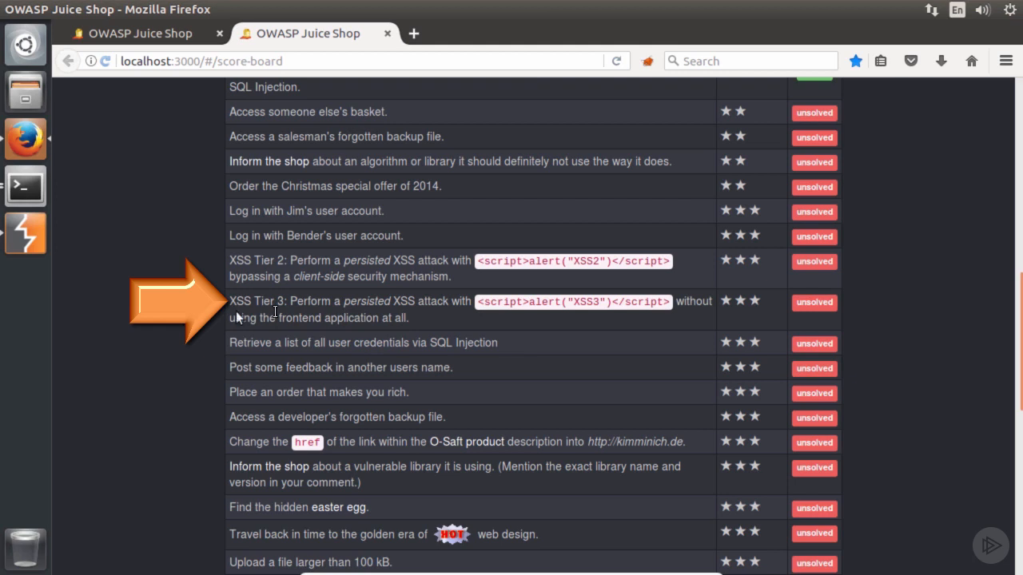